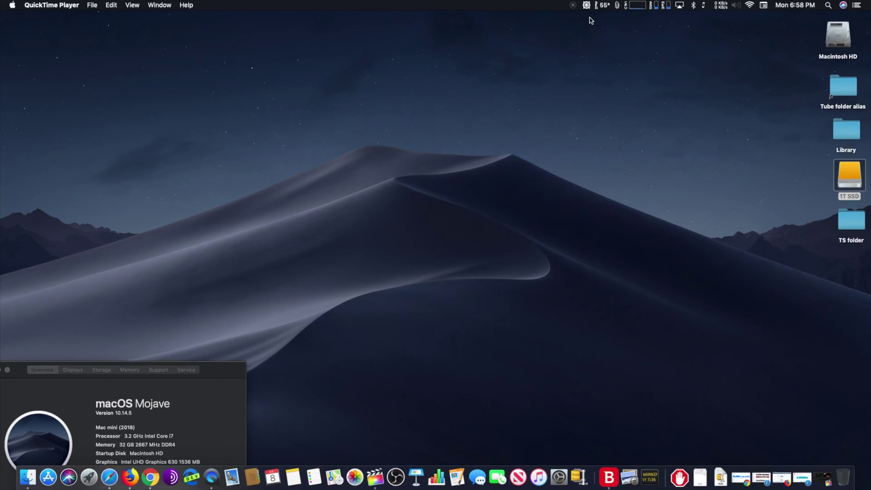
Open the full Macs Fan Control window from its menu-bar icon, showing Fan 0 on Auto.
{"action": "left_click", "coordinate": [587, 6]}
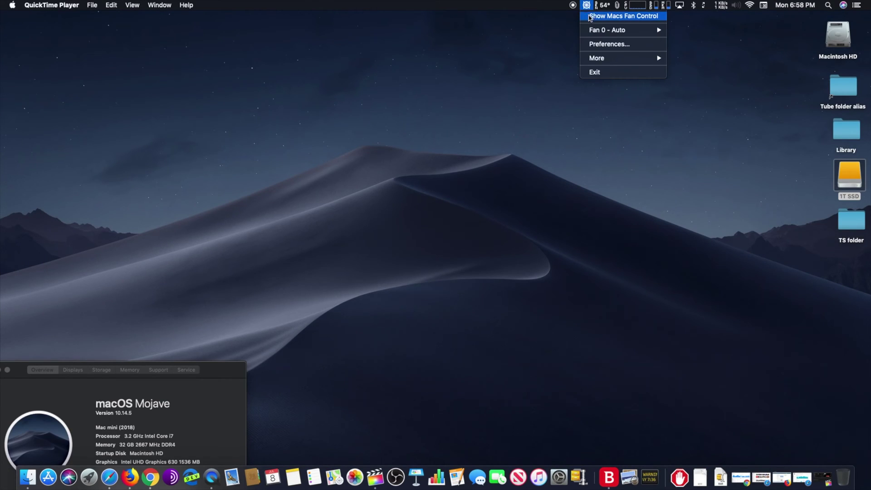
{"action": "left_click", "coordinate": [589, 15]}
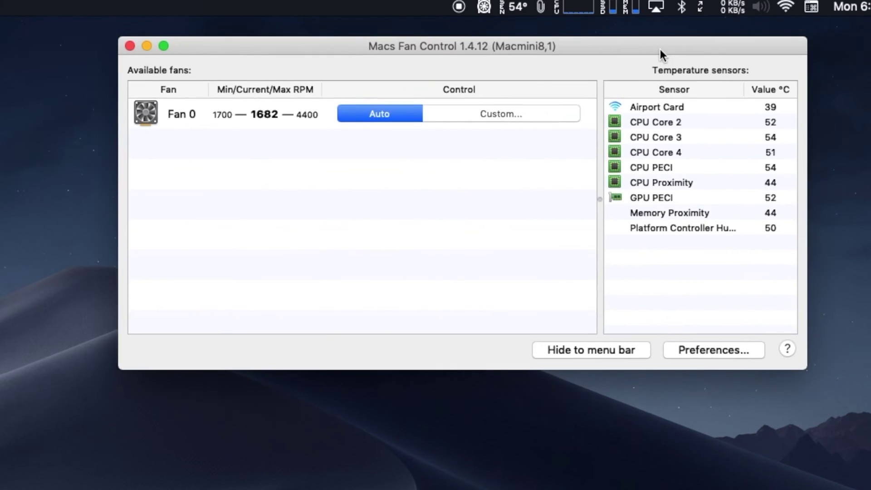
Give Fan 0 a custom constant 4400 RPM speed, then view the menu-bar sensor temperature list.
{"action": "left_click", "coordinate": [372, 107]}
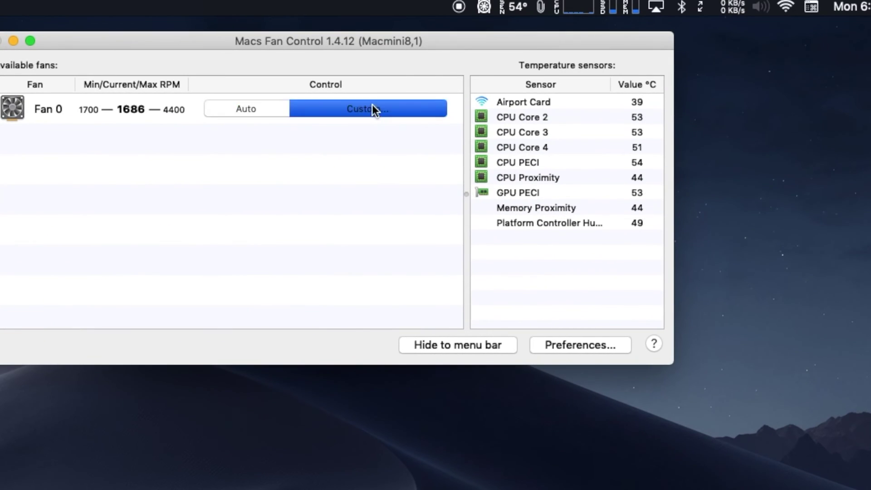
{"action": "left_click", "coordinate": [492, 219]}
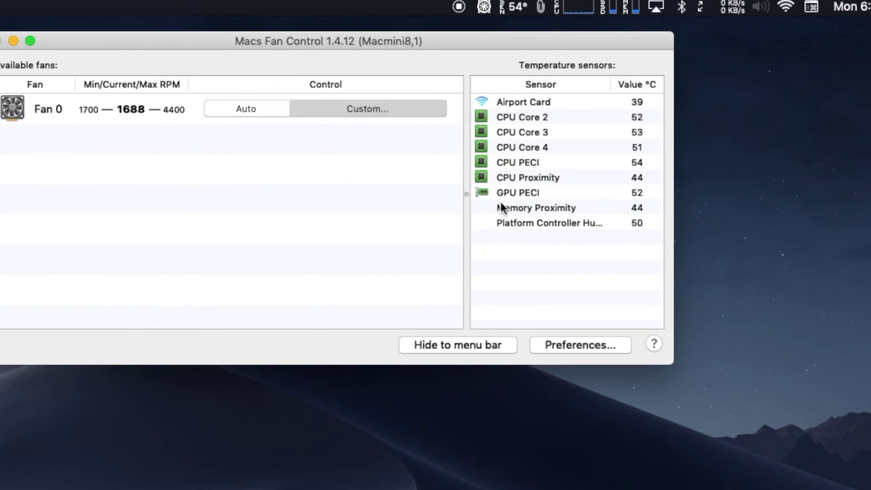
{"action": "left_click", "coordinate": [518, 7]}
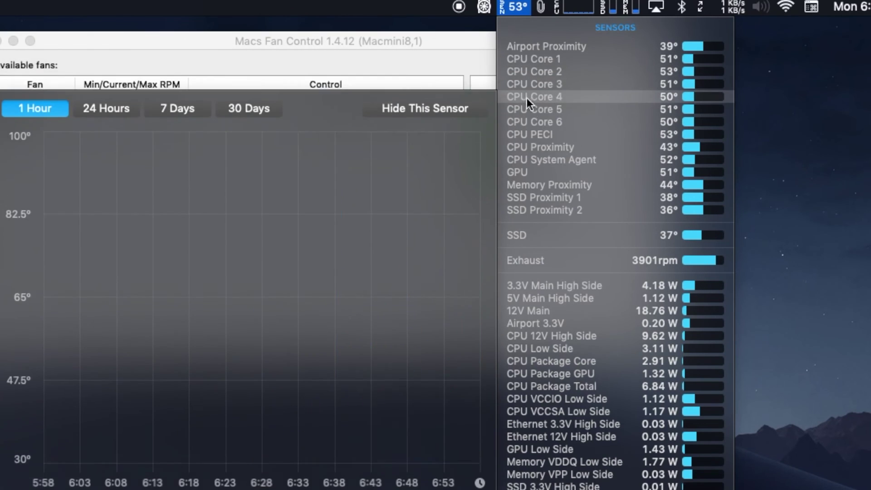
{"action": "mouse_move", "coordinate": [551, 398]}
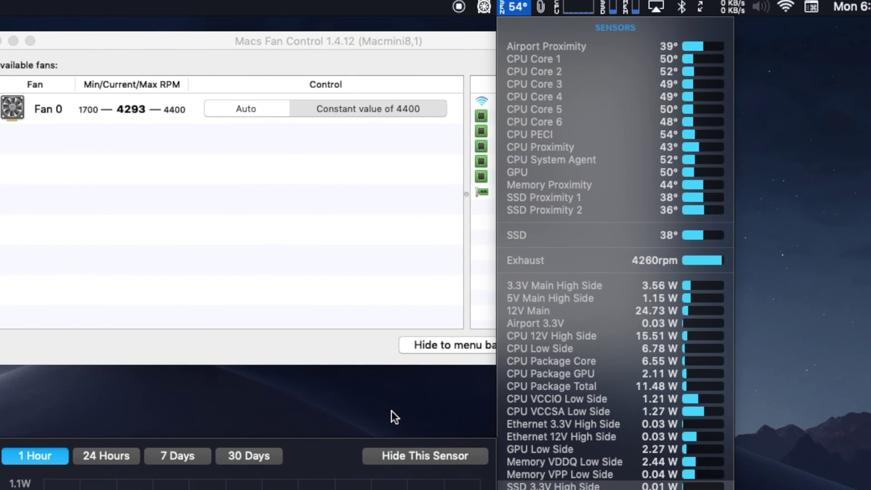
{"action": "left_click", "coordinate": [388, 395]}
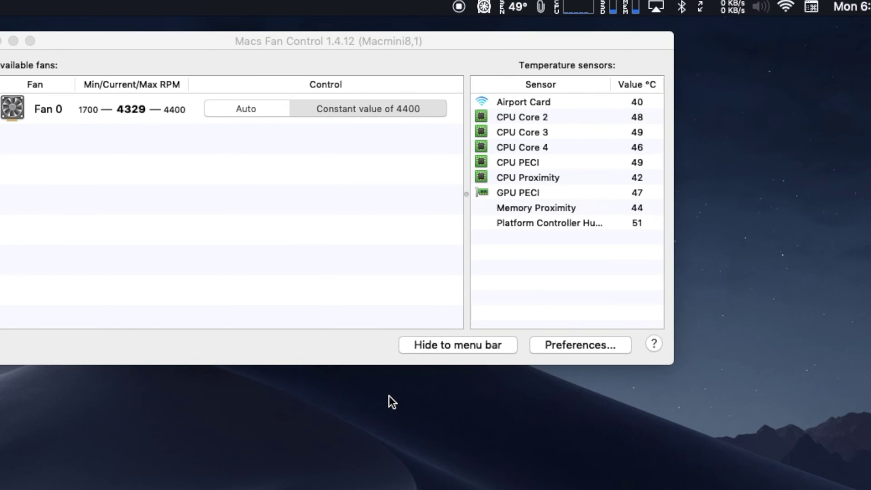
{"action": "left_click", "coordinate": [518, 7]}
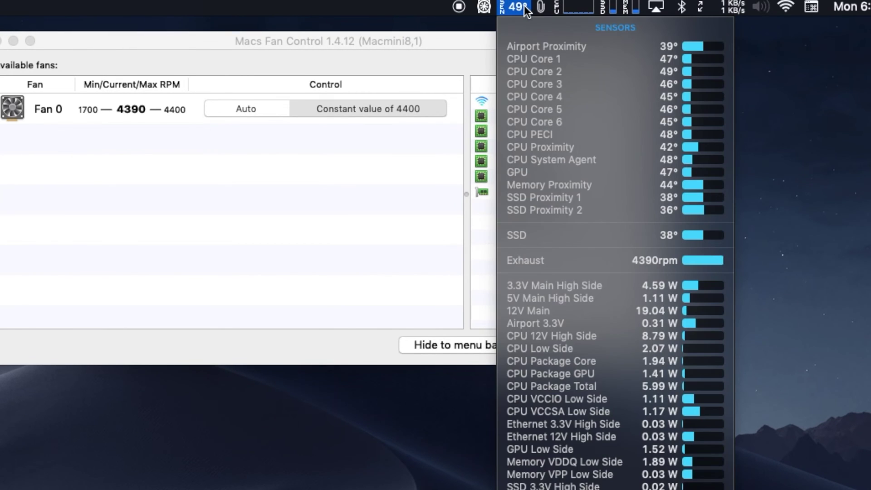